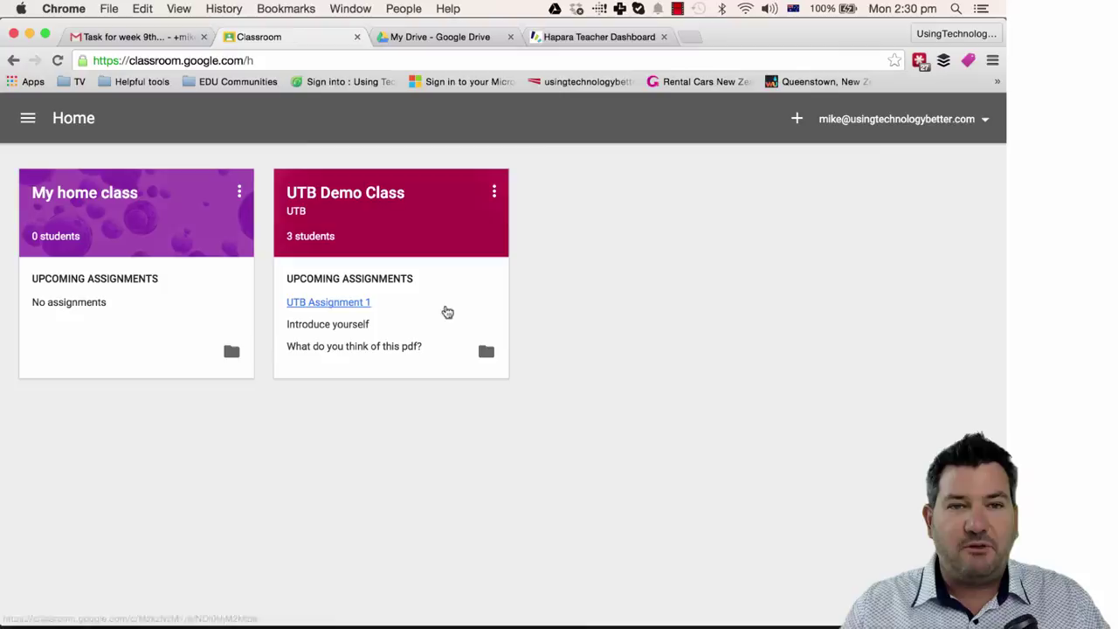
# Step: Open the UTB Demo Class stream and review its assignments' done and not-done counts
pyautogui.click(472, 307)
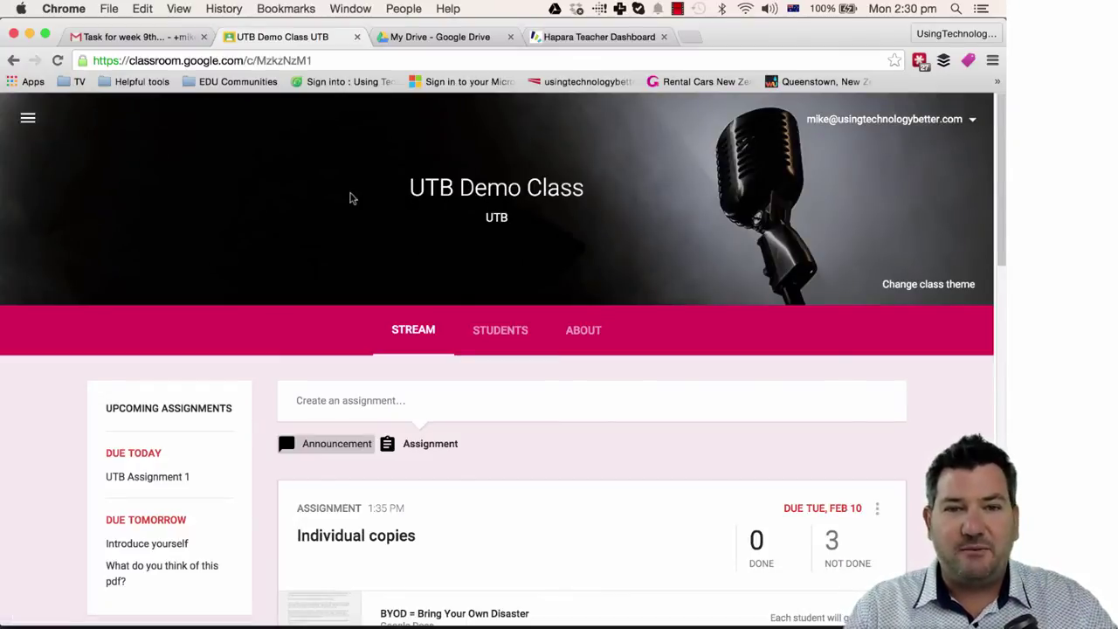
pyautogui.scroll(-2, 350, 198)
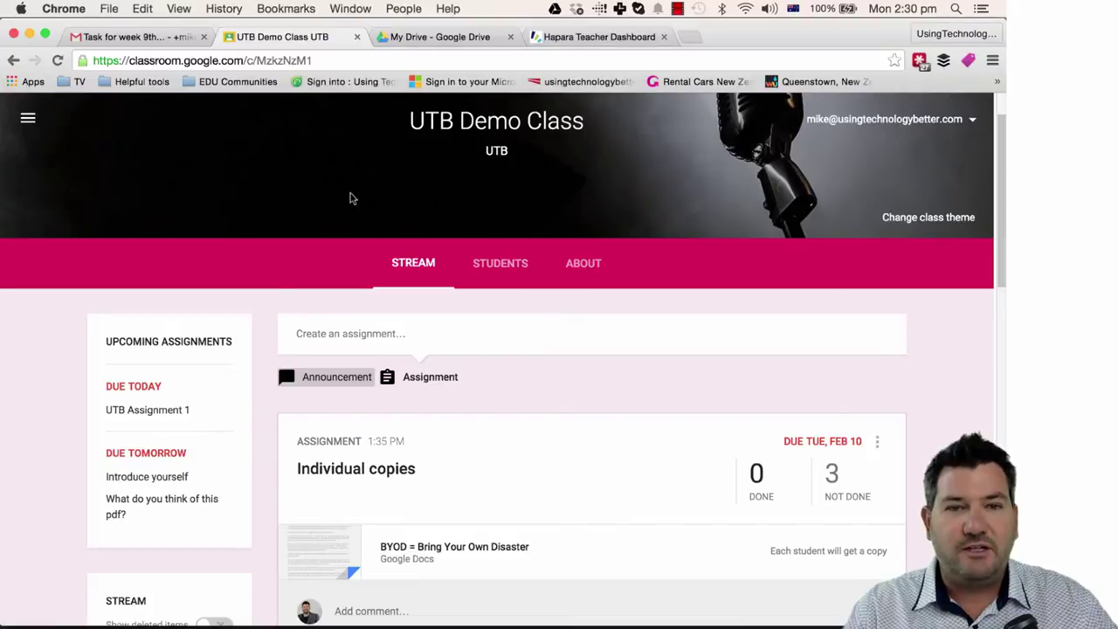
pyautogui.scroll(-4, 349, 196)
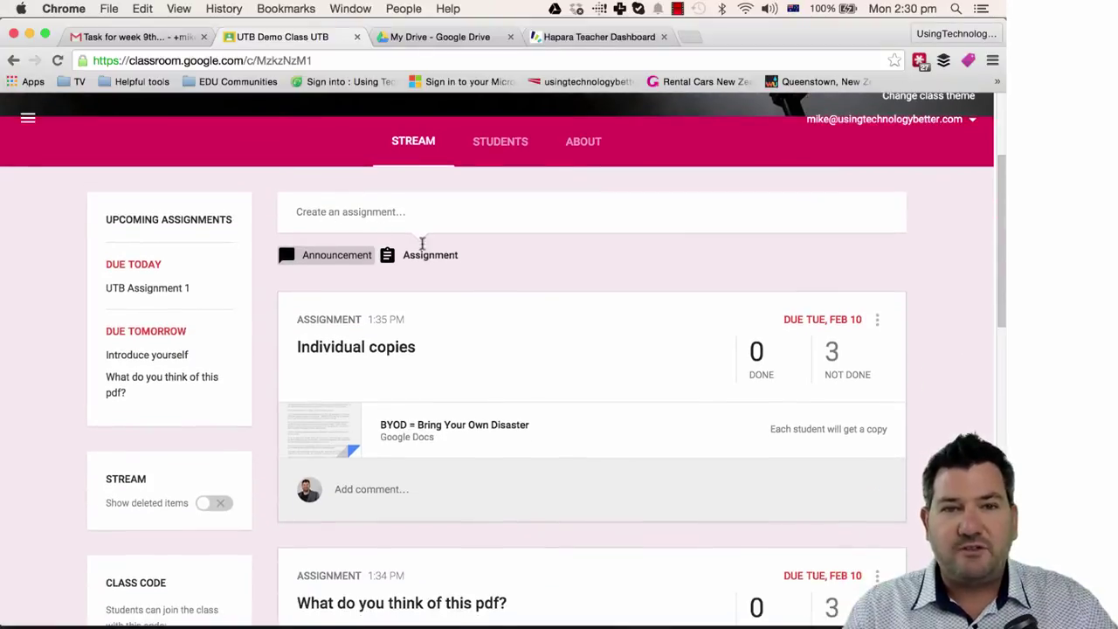
pyautogui.scroll(-6, 505, 348)
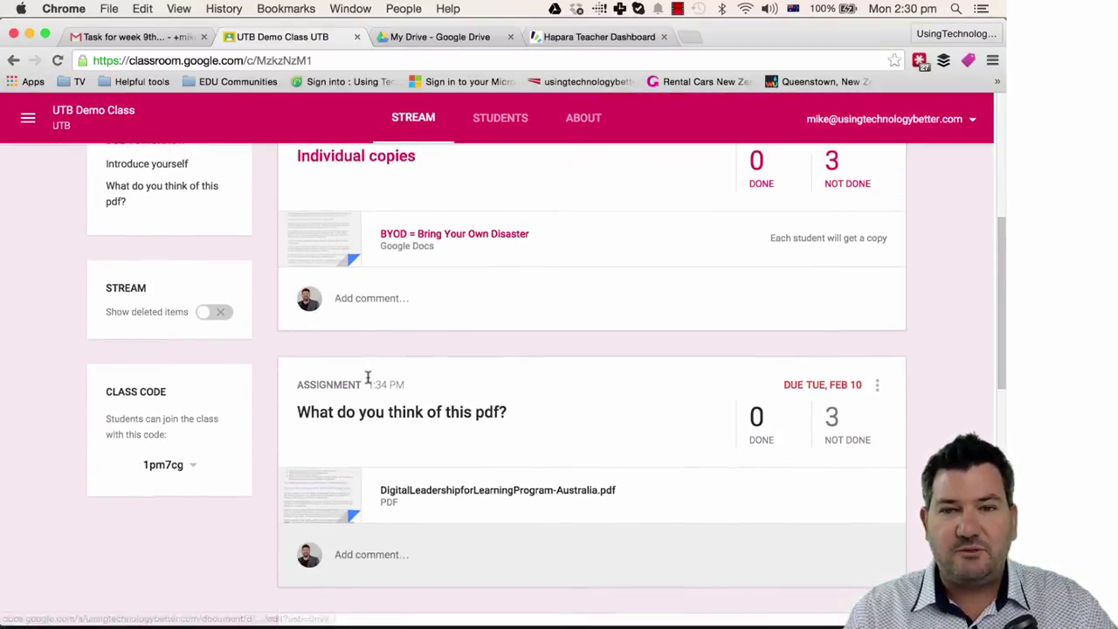
pyautogui.scroll(-20, 367, 377)
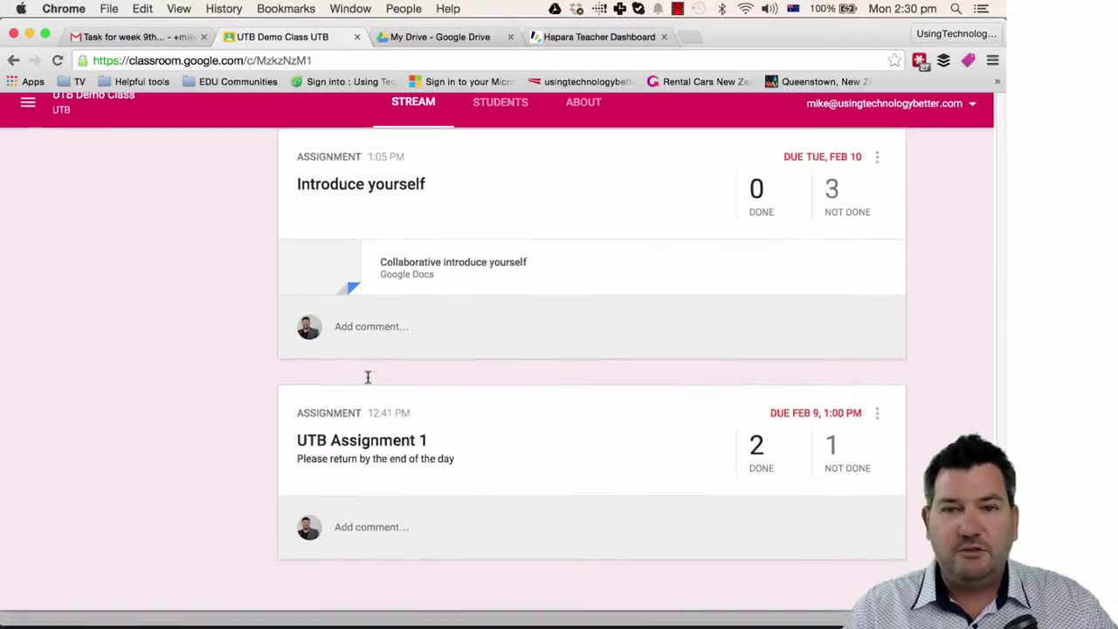
pyautogui.scroll(20, 368, 378)
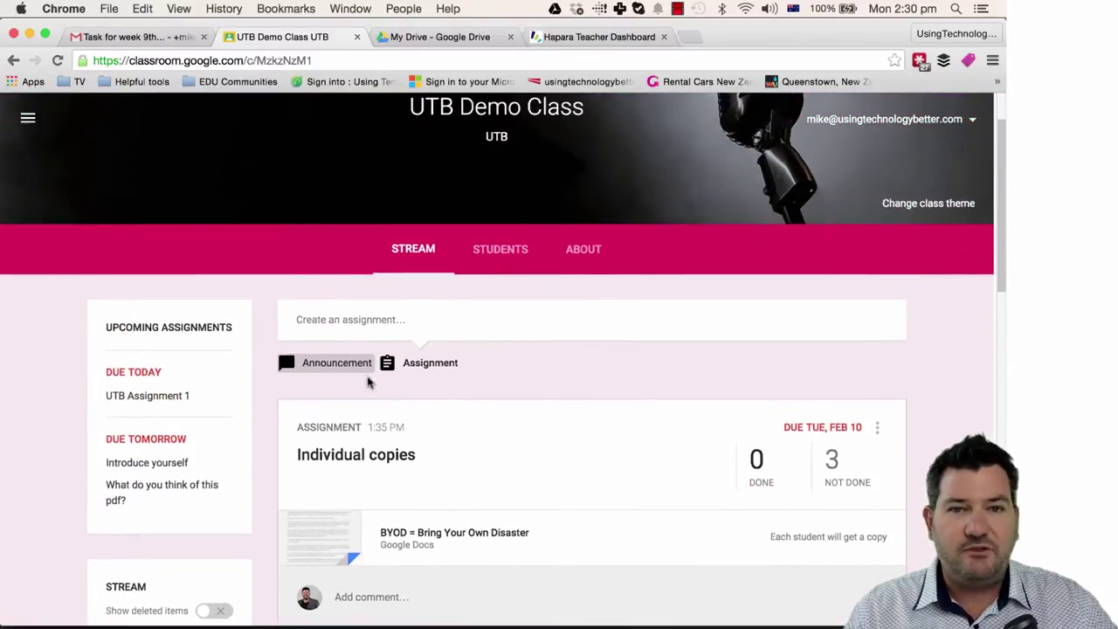
pyautogui.scroll(1, 368, 381)
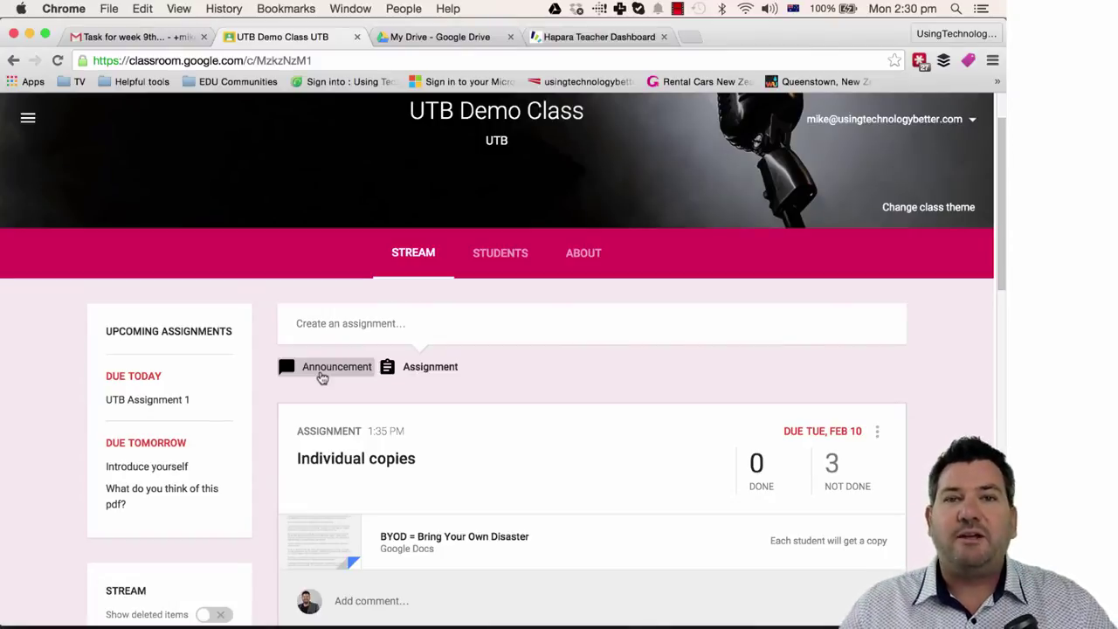
pyautogui.scroll(-5, 800, 232)
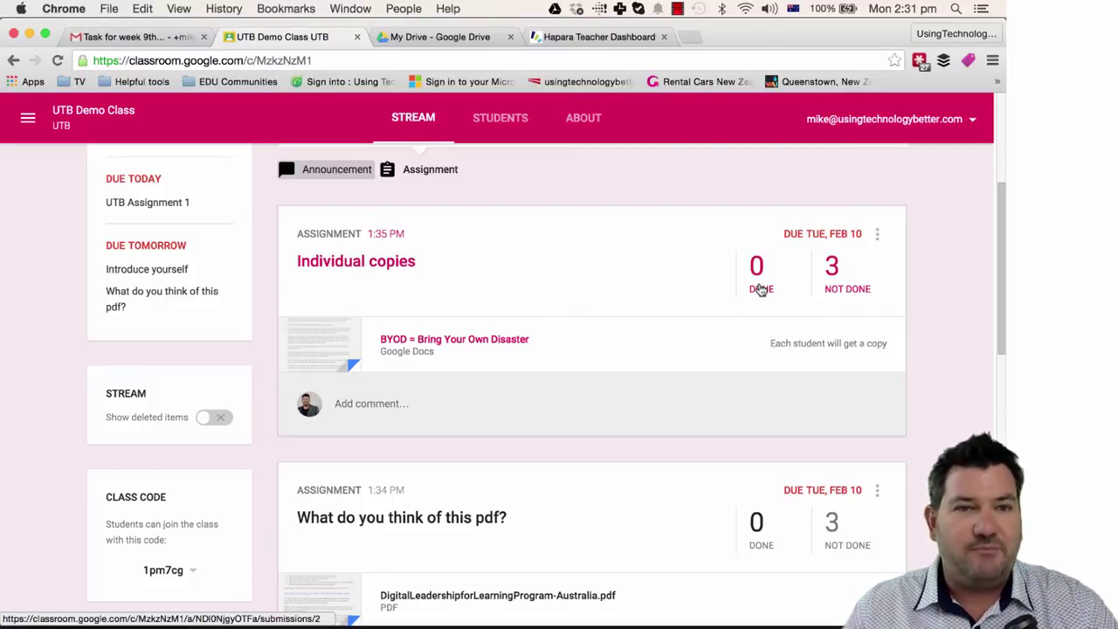
pyautogui.scroll(-10, 761, 289)
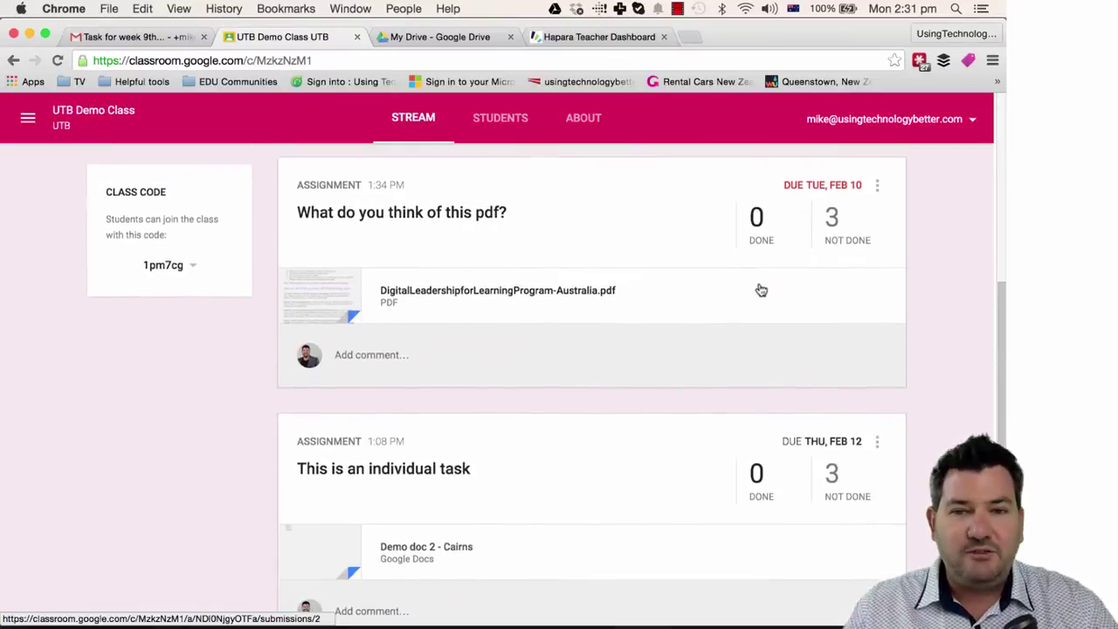
pyautogui.scroll(-3, 758, 289)
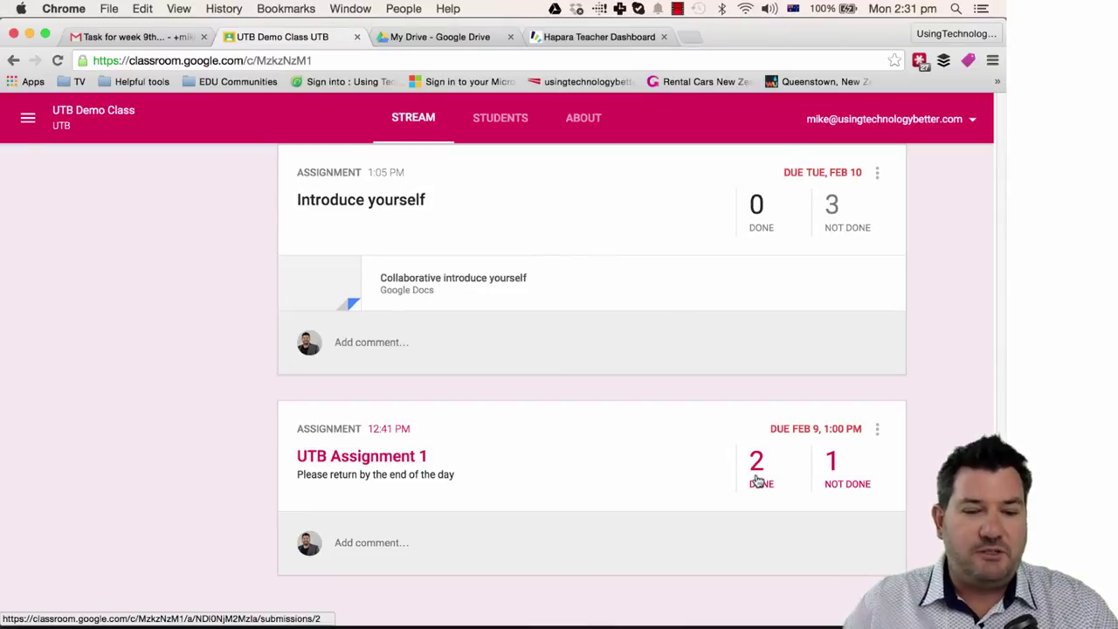
# Step: As the student, open Individual copies and view the personal BYOD = Bring Your Own Disaster copy
pyautogui.press('super+grave')
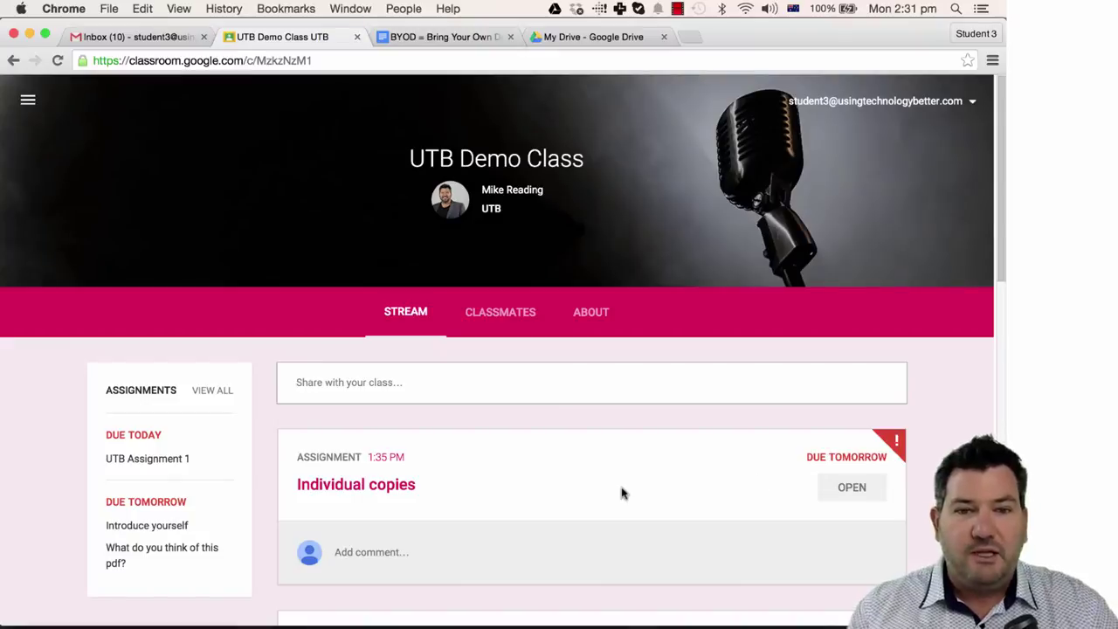
pyautogui.scroll(-5, 622, 493)
pyautogui.scroll(-10, 622, 494)
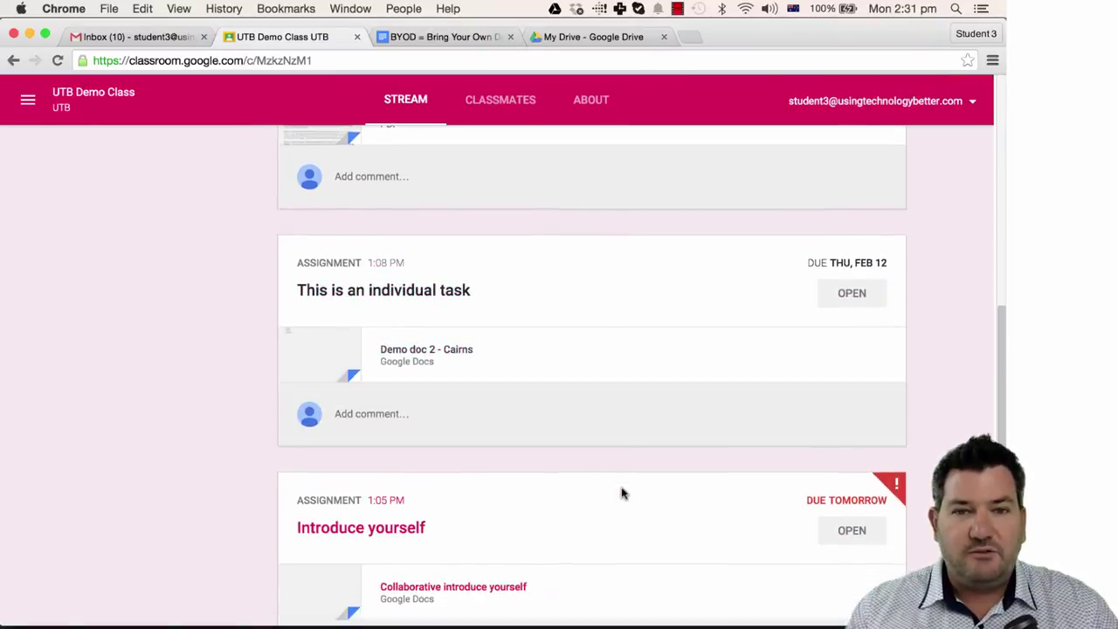
pyautogui.scroll(10, 621, 493)
pyautogui.scroll(5, 622, 493)
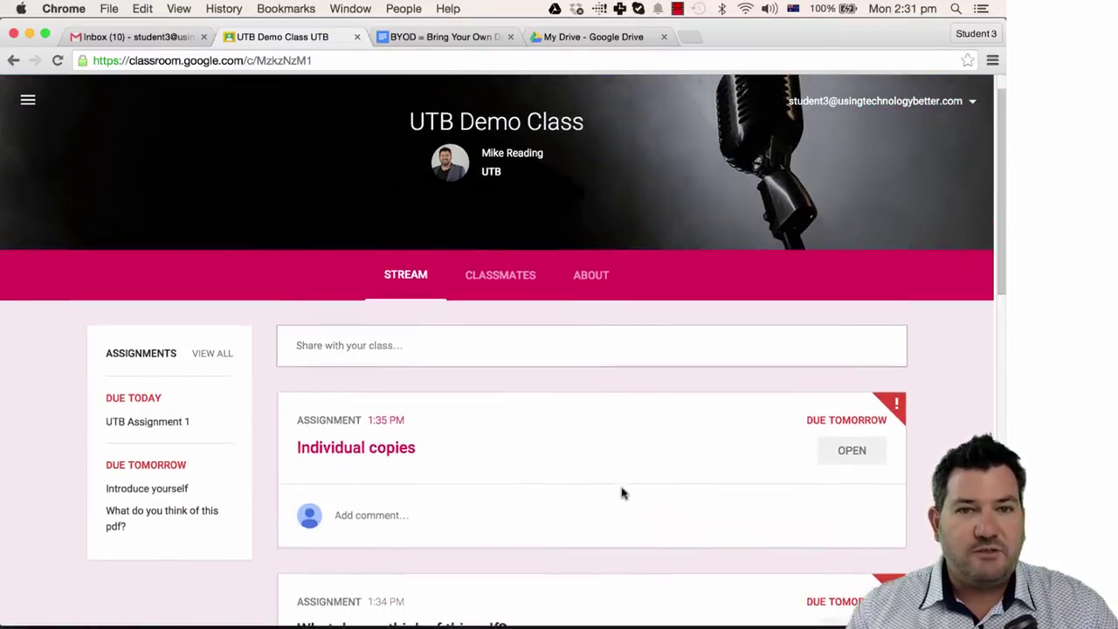
pyautogui.scroll(-3, 633, 445)
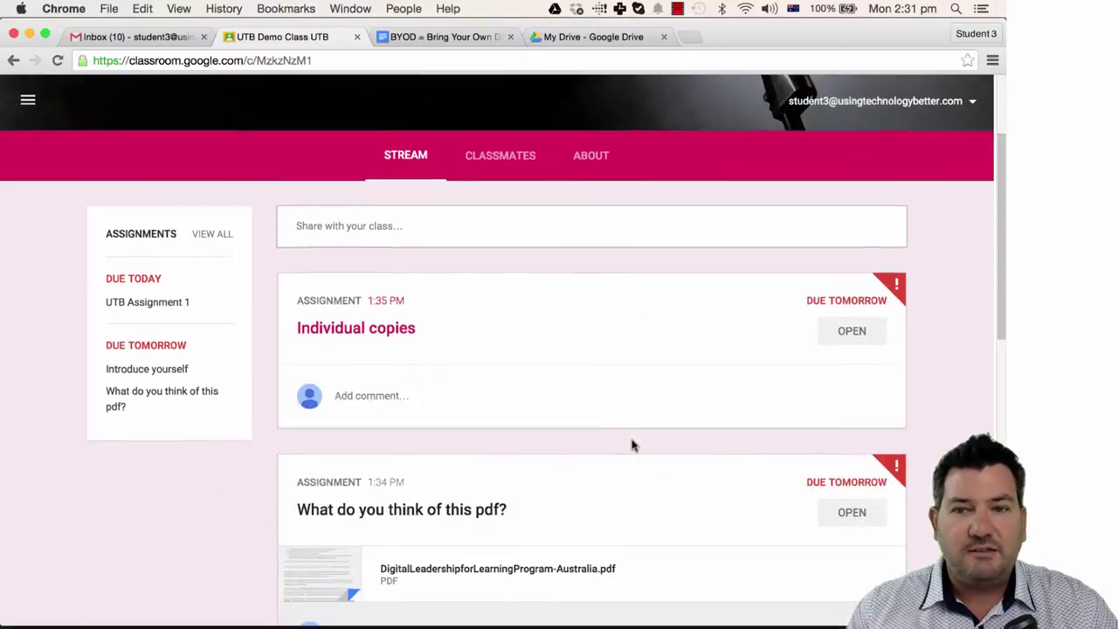
pyautogui.click(846, 314)
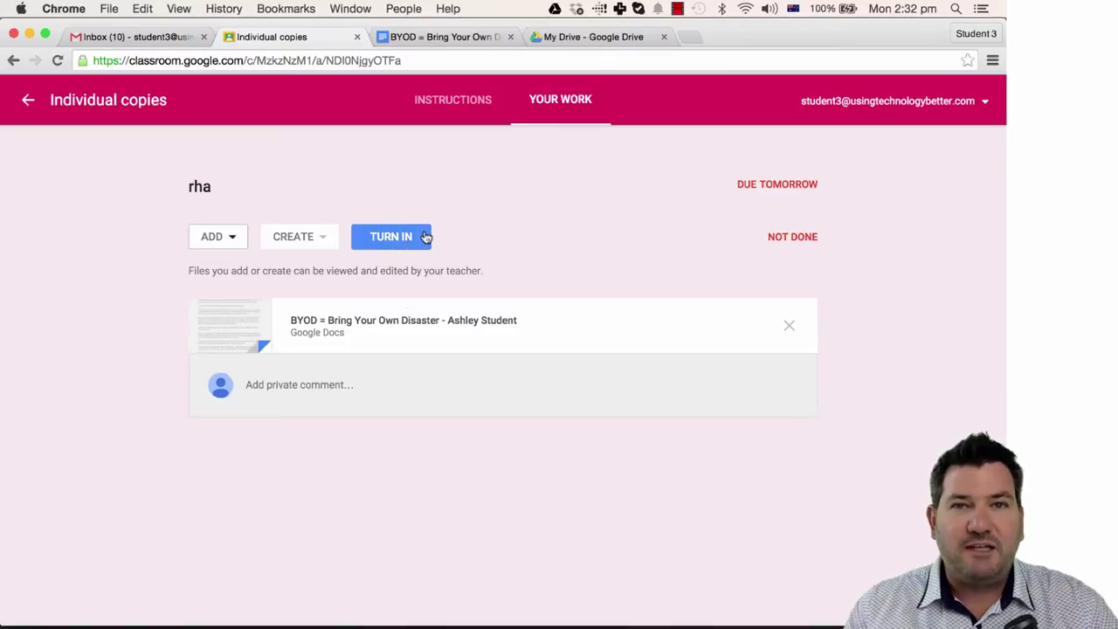
pyautogui.click(459, 38)
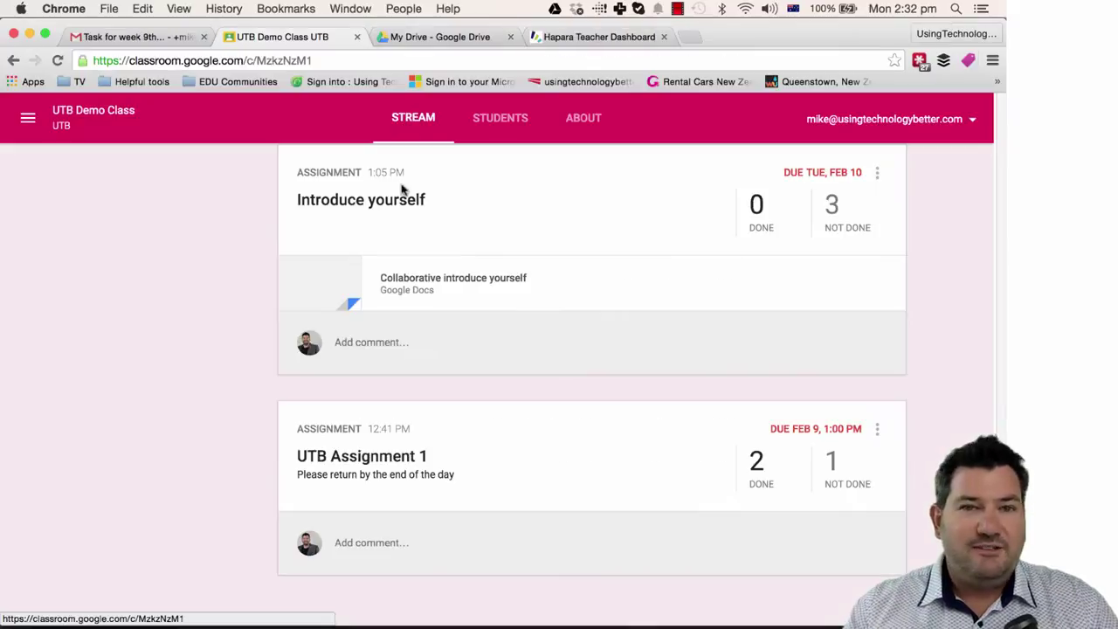
# Step: Start a blank new UTB Demo Class assignment due Feb 10, 2015, then go to My Drive
pyautogui.scroll(15, 404, 387)
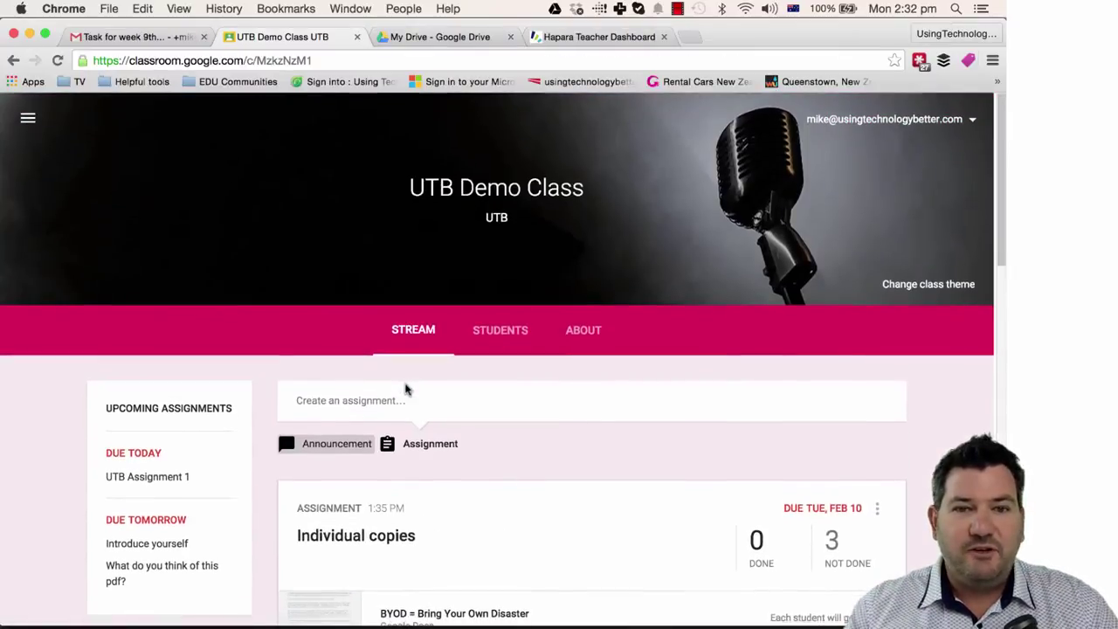
pyautogui.scroll(-2, 406, 384)
pyautogui.click(427, 366)
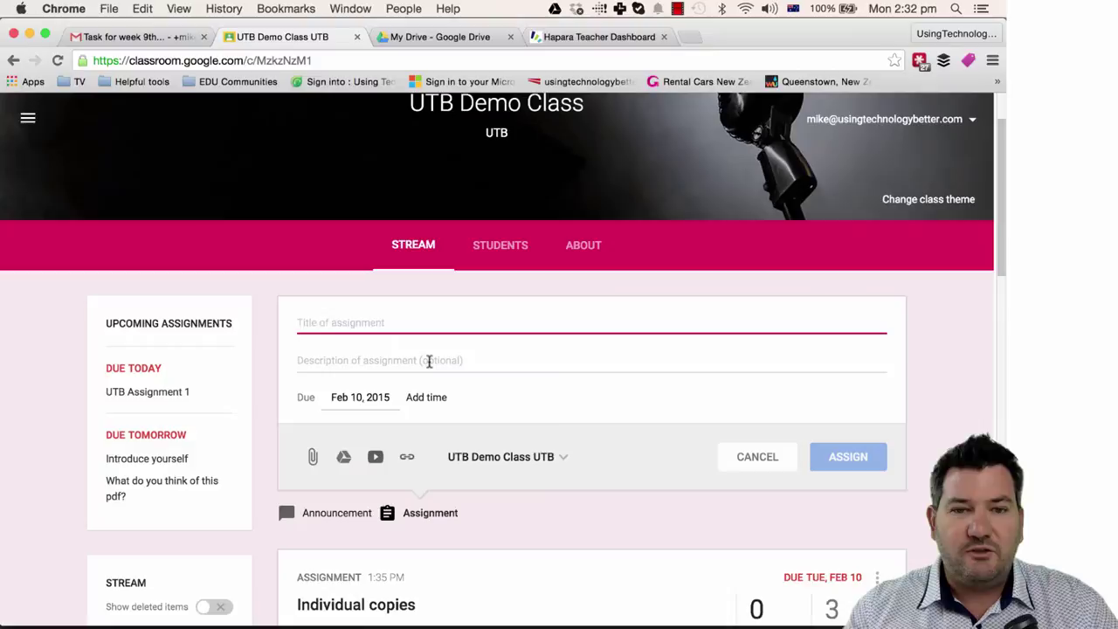
pyautogui.scroll(-3, 428, 361)
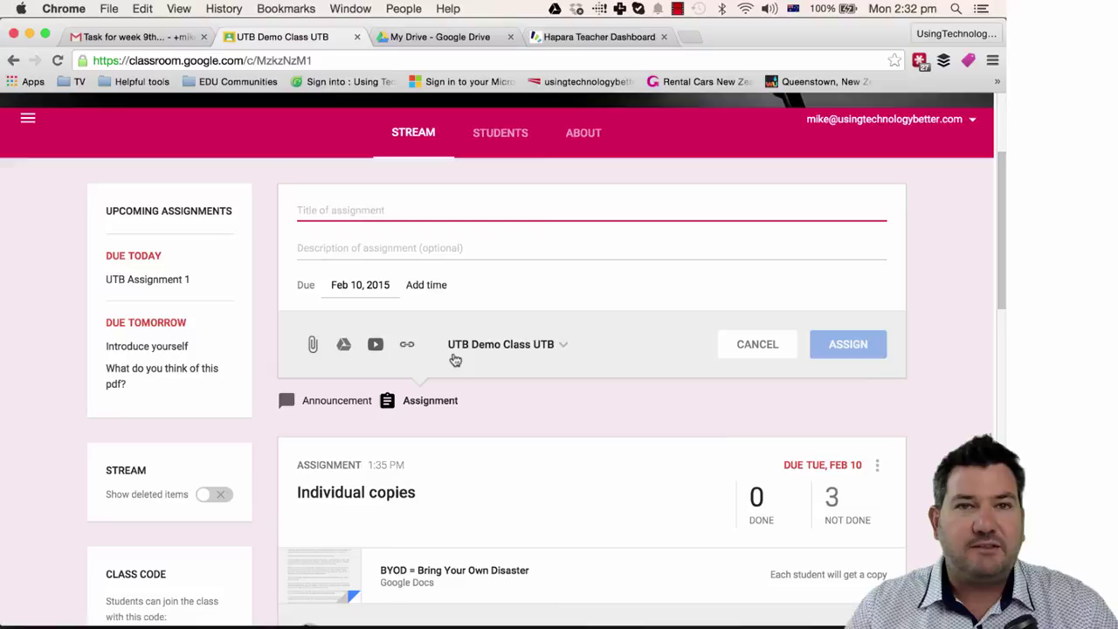
pyautogui.click(447, 41)
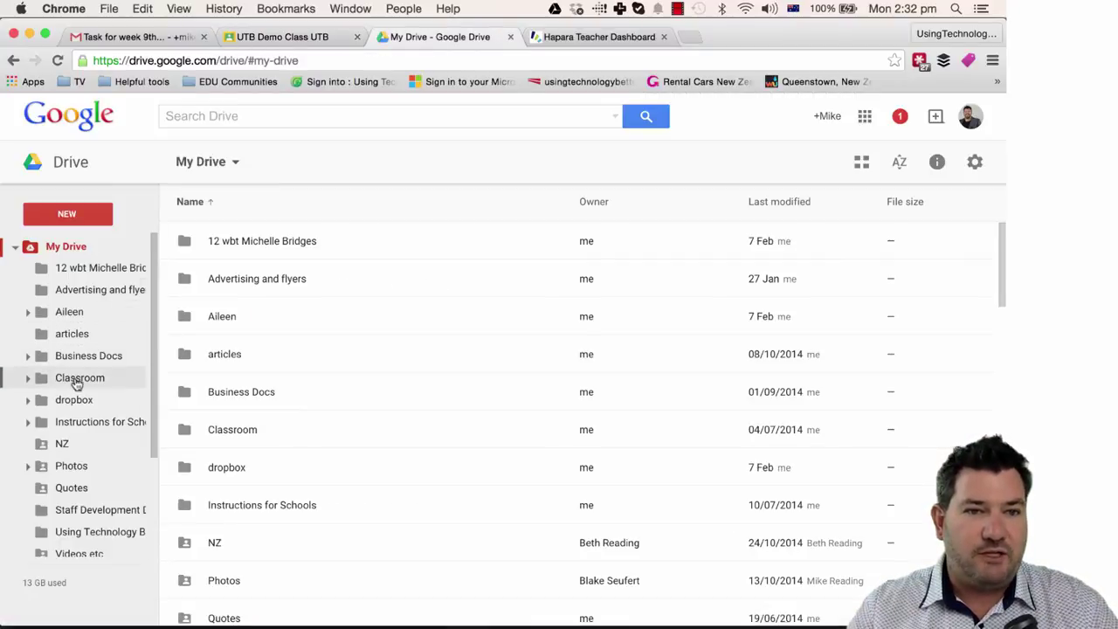
# Step: Browse Drive to the Classroom › Demo Class folder holding per-assignment folders
pyautogui.click(77, 383)
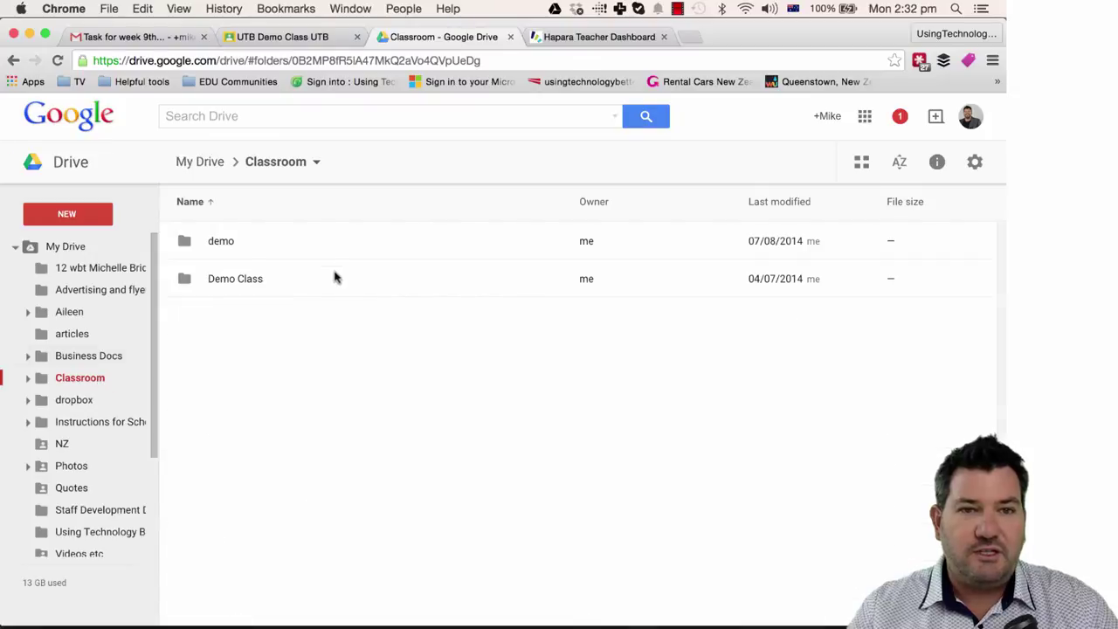
pyautogui.doubleClick(227, 280)
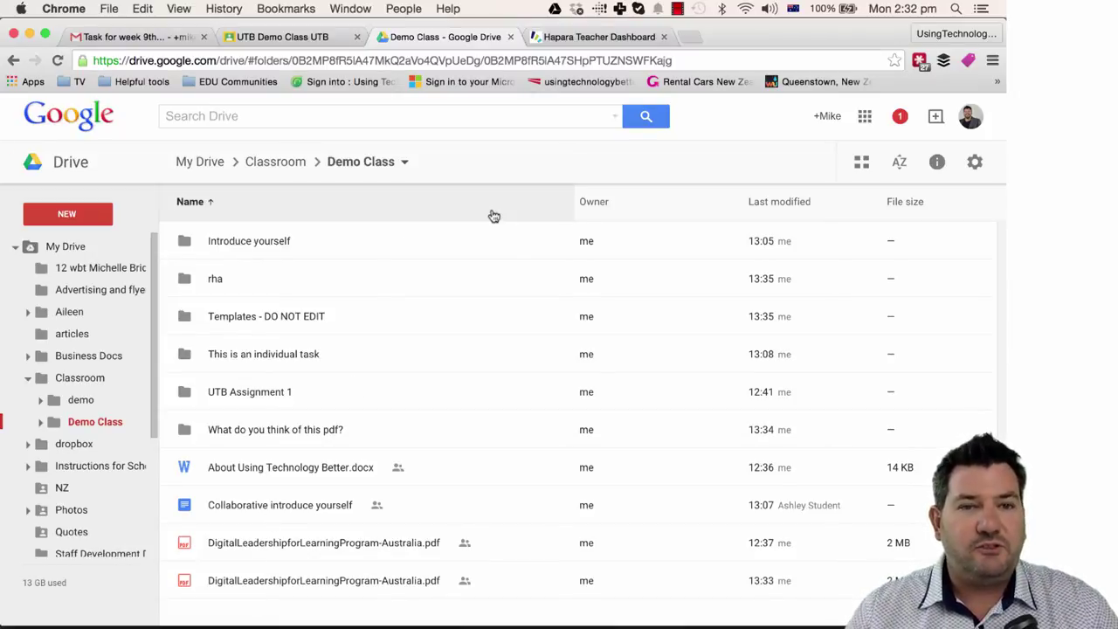
# Step: Return to the UTB Demo Class page with the blank assignment draft
pyautogui.click(301, 40)
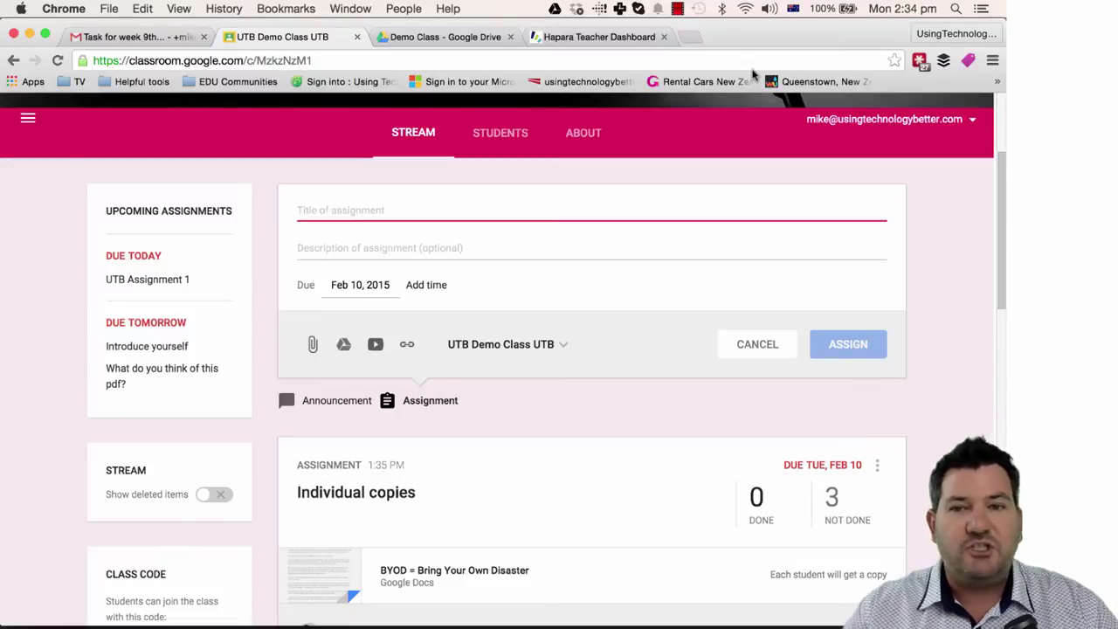
# Step: Bring up the Google Drive attachment picker on the new assignment form
pyautogui.click(622, 340)
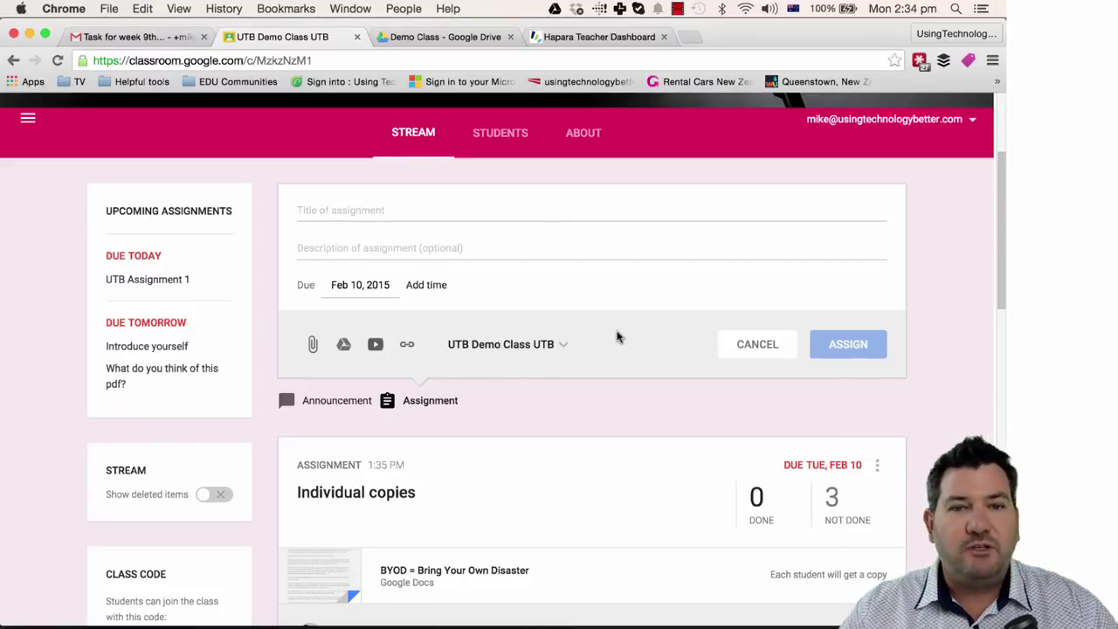
# Step: Attach the Google Doc 'Untitled document' from My Drive to the assignment
pyautogui.click(345, 346)
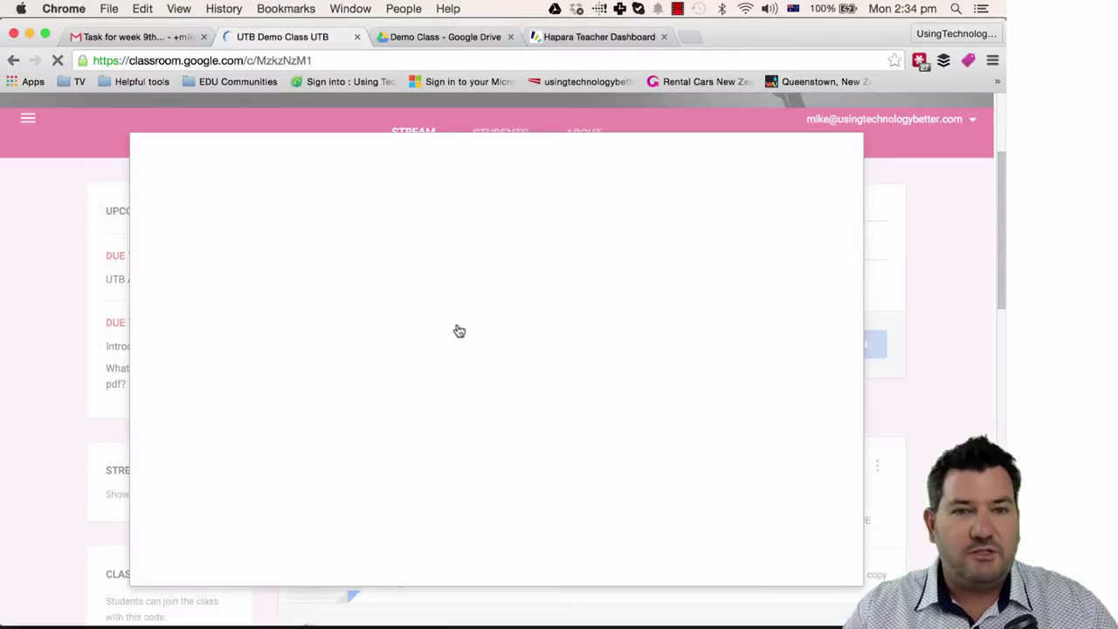
pyautogui.scroll(-10, 393, 361)
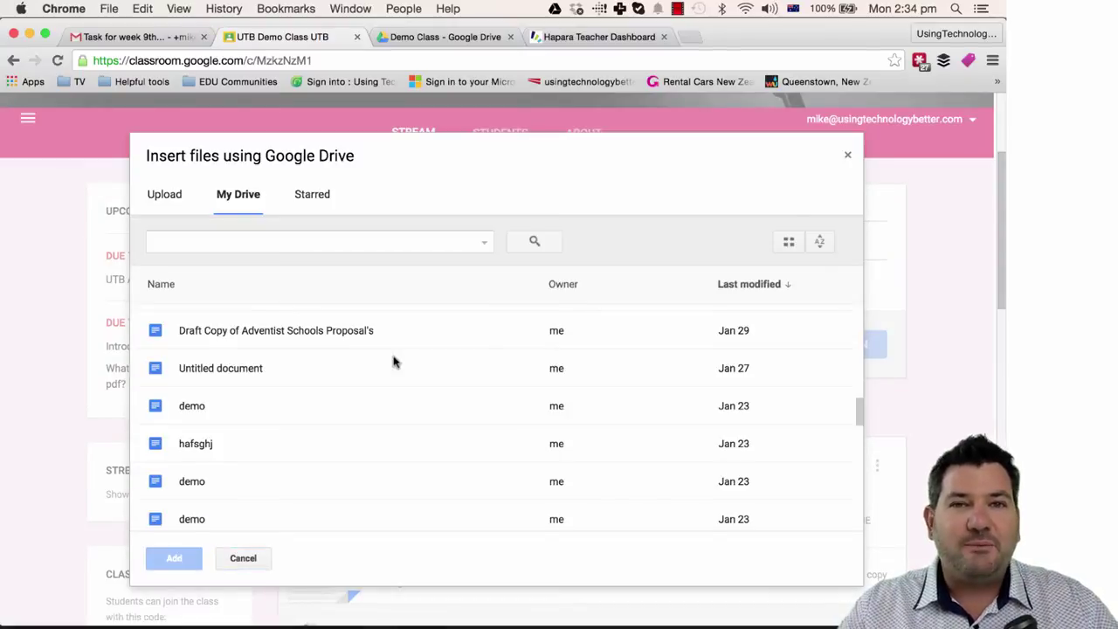
pyautogui.click(252, 371)
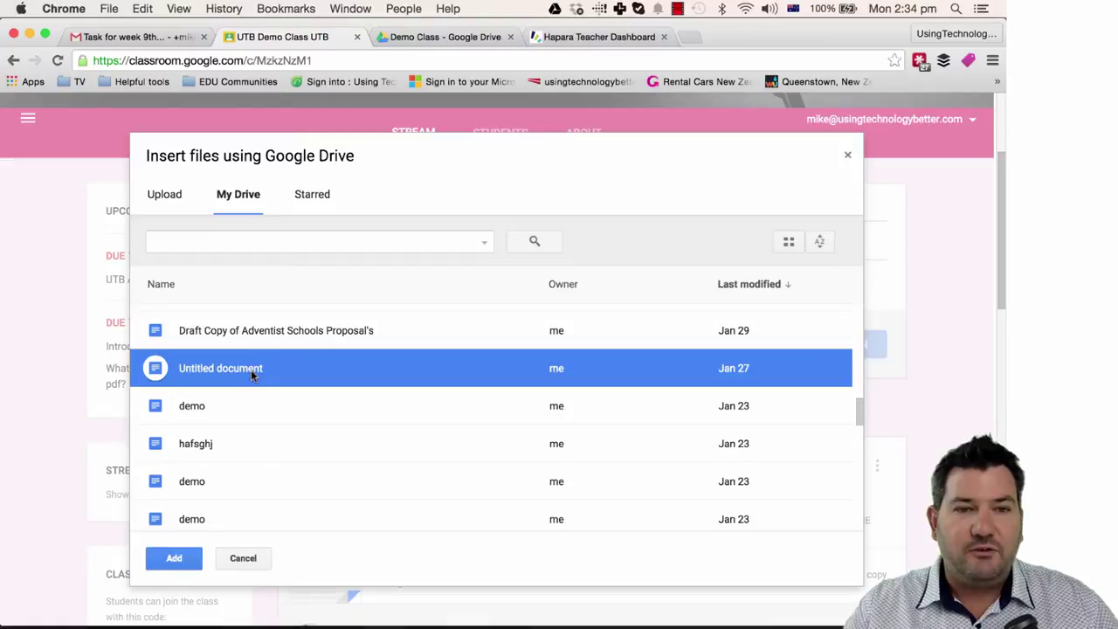
pyautogui.click(175, 558)
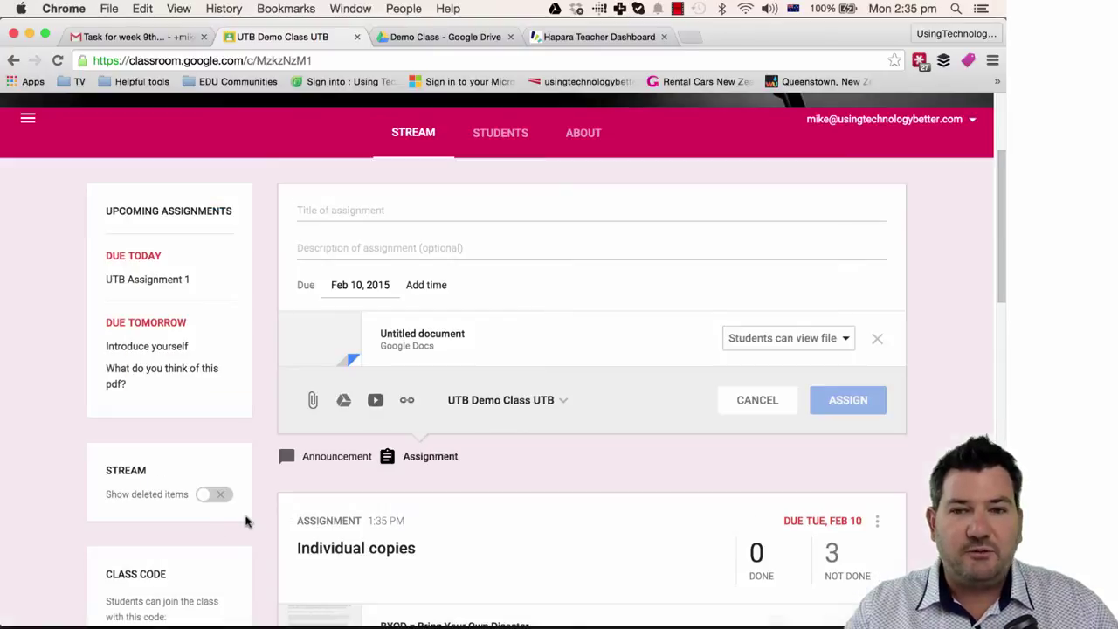
# Step: Title the assignment 'jghl' and leave the attachment as Students can view file
pyautogui.click(415, 211)
pyautogui.write('jghl;')
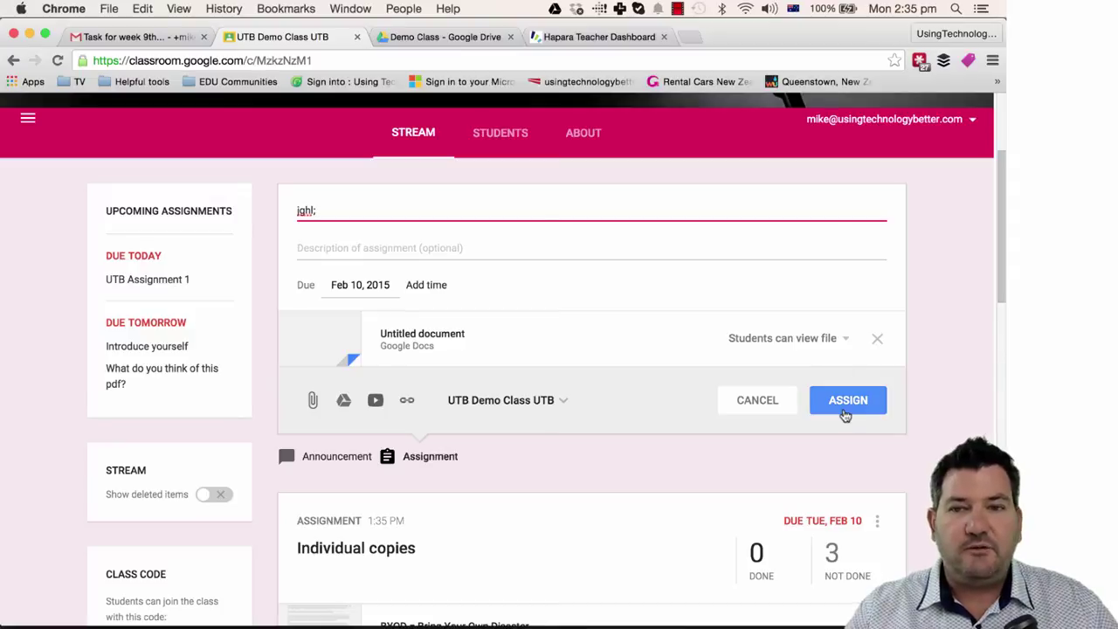
pyautogui.click(844, 338)
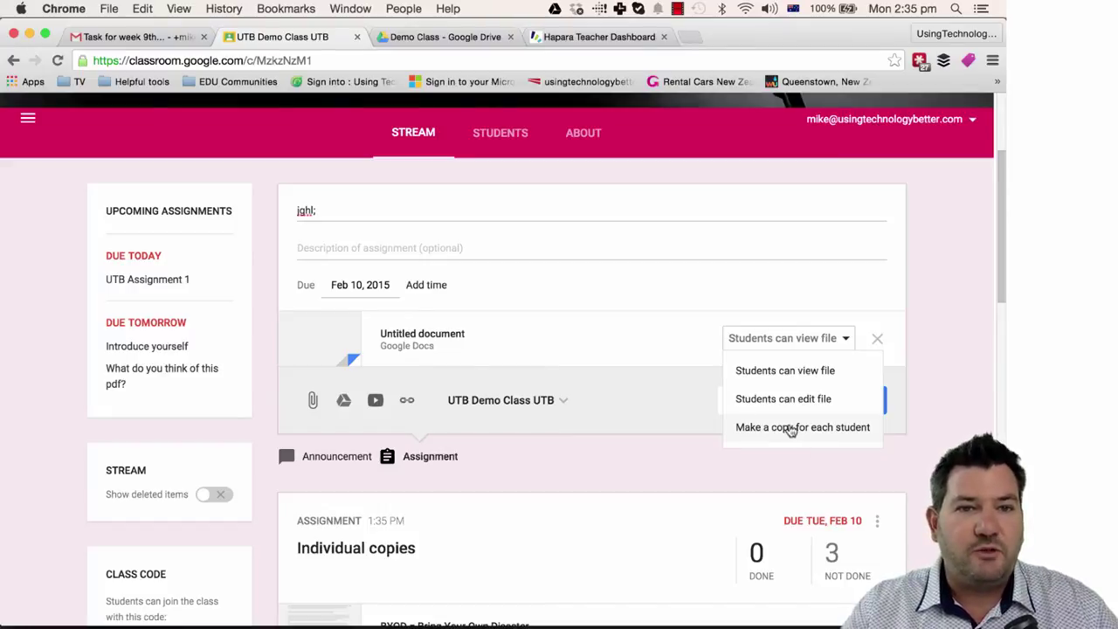
pyautogui.click(320, 40)
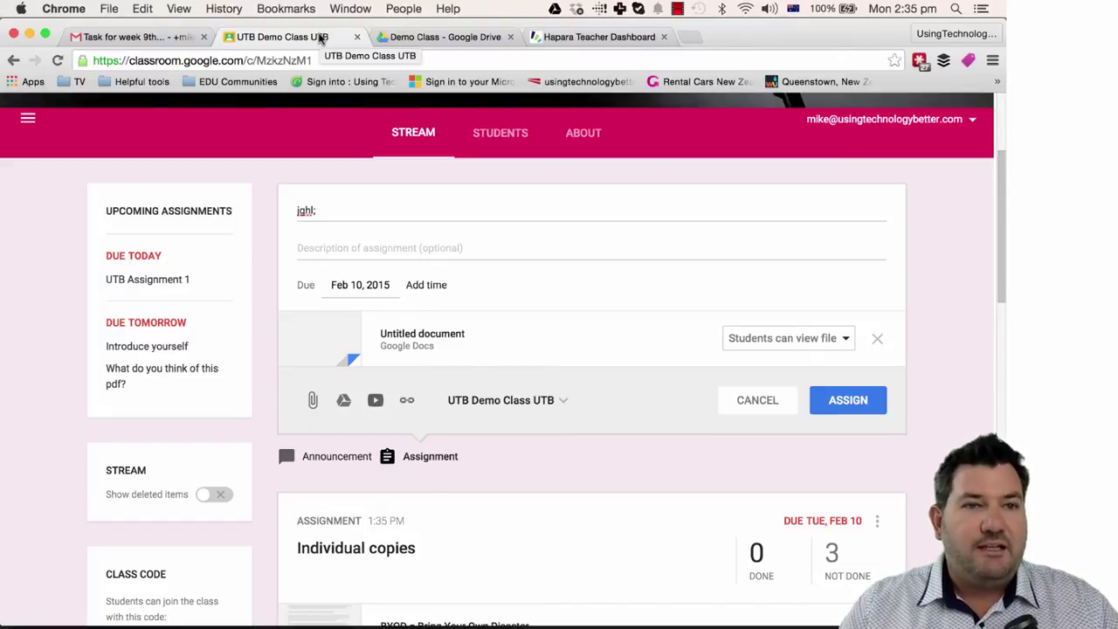
# Step: Switch to the Hapara 7eng-2015 English dashboard of students' recent documents
pyautogui.click(559, 33)
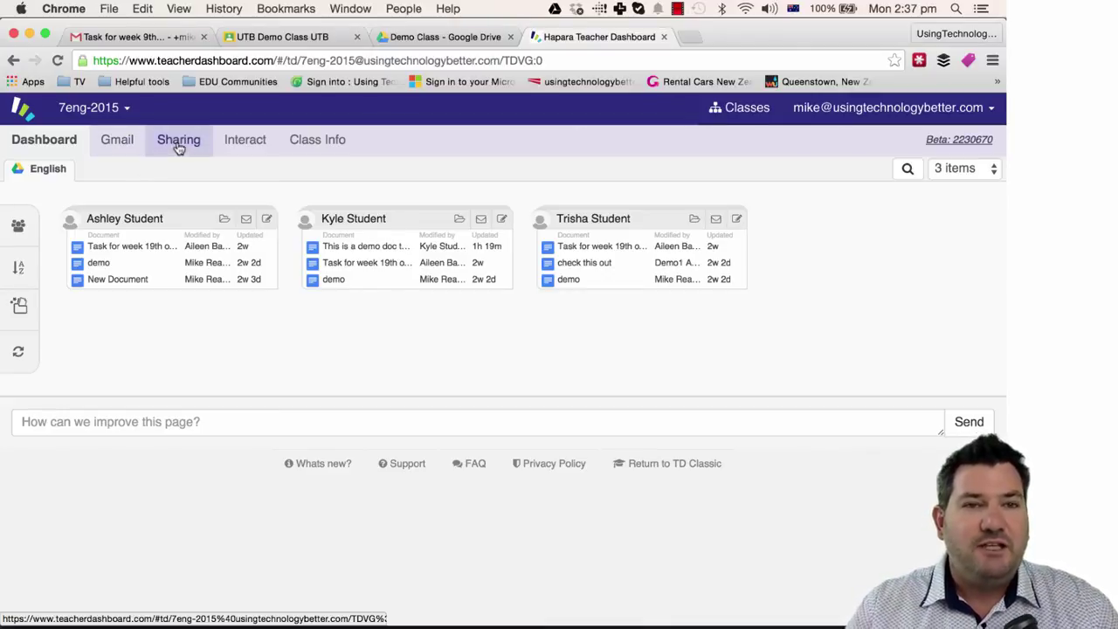
# Step: Show the 7eng-2015 Sharing view listing each student's unshared documents
pyautogui.click(178, 142)
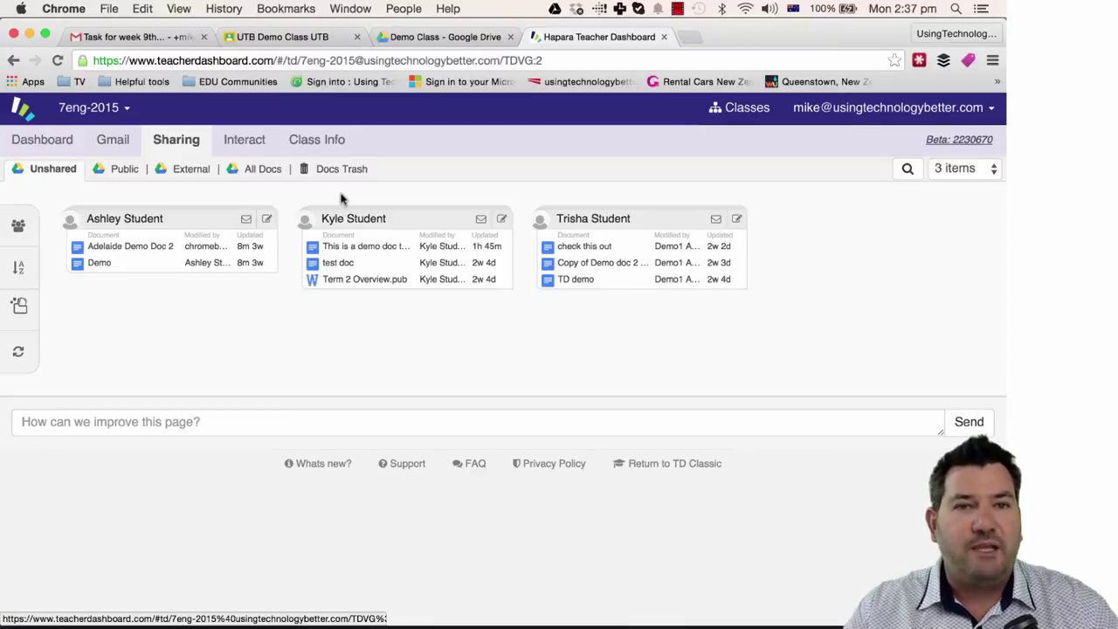
# Step: Switch to the Interact view to see the open browser tabs of all three students
pyautogui.click(246, 144)
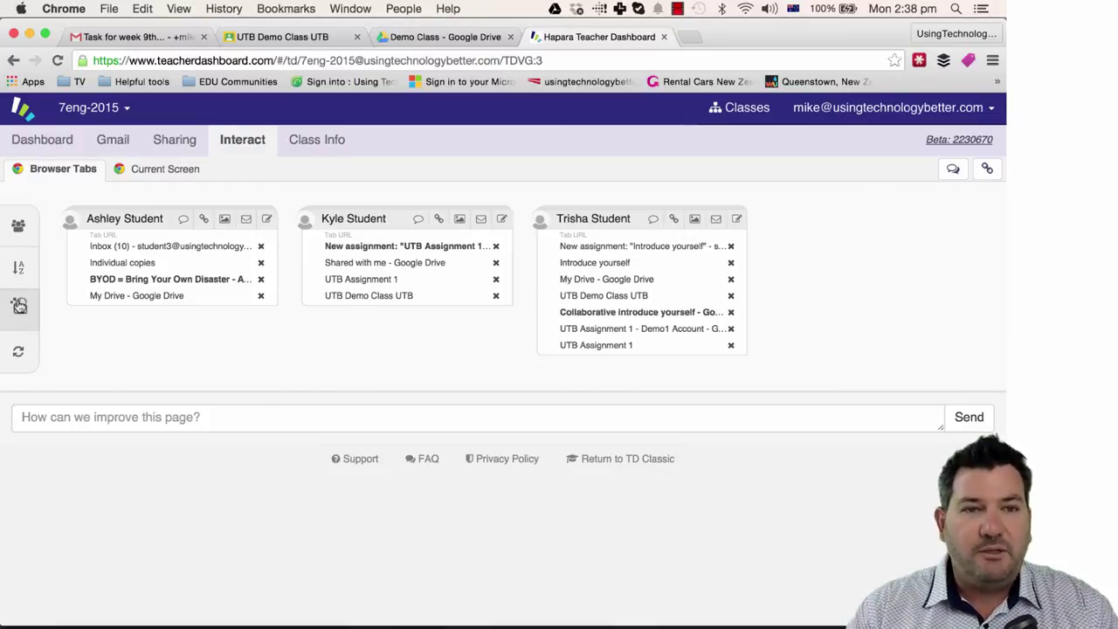
# Step: Bring up the Smart Share window, dismiss it once, then reopen it and browse its options
pyautogui.click(19, 306)
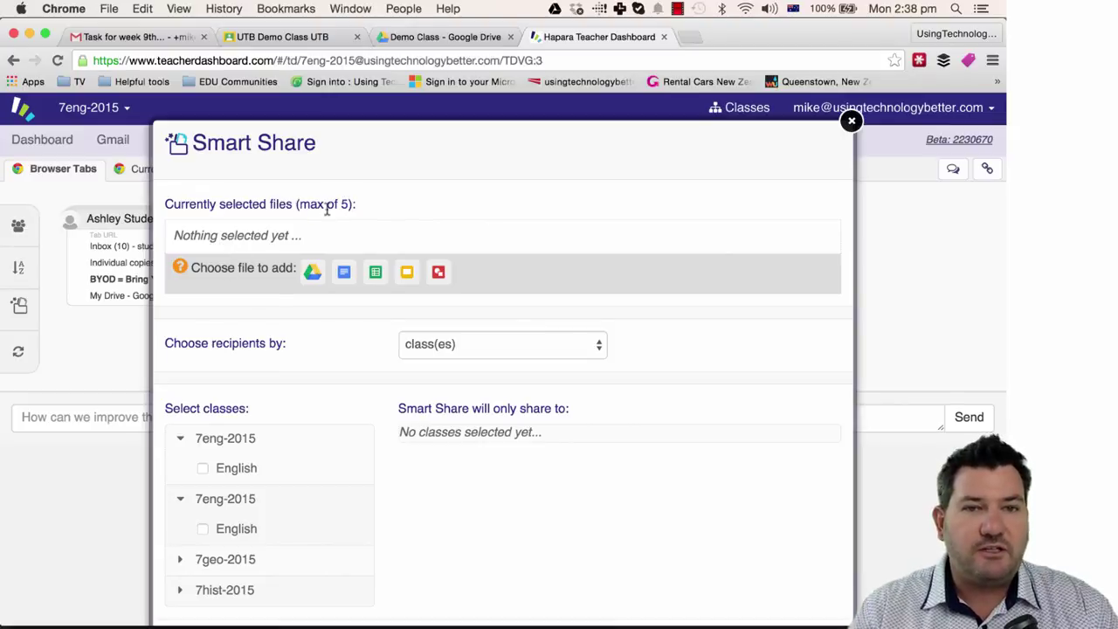
pyautogui.scroll(-2, 324, 355)
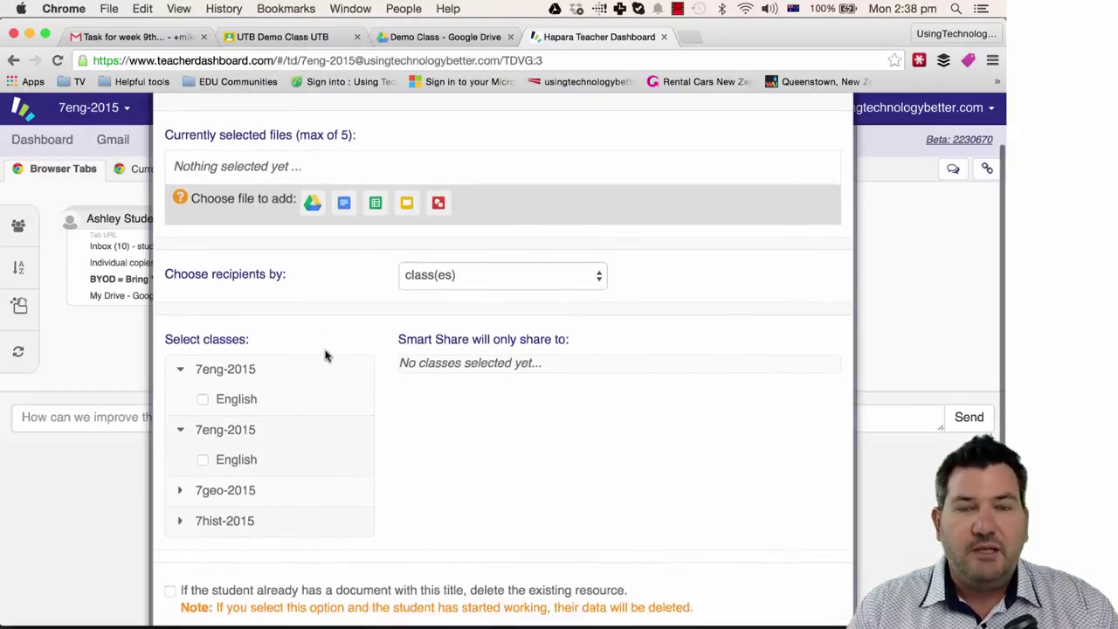
pyautogui.click(851, 130)
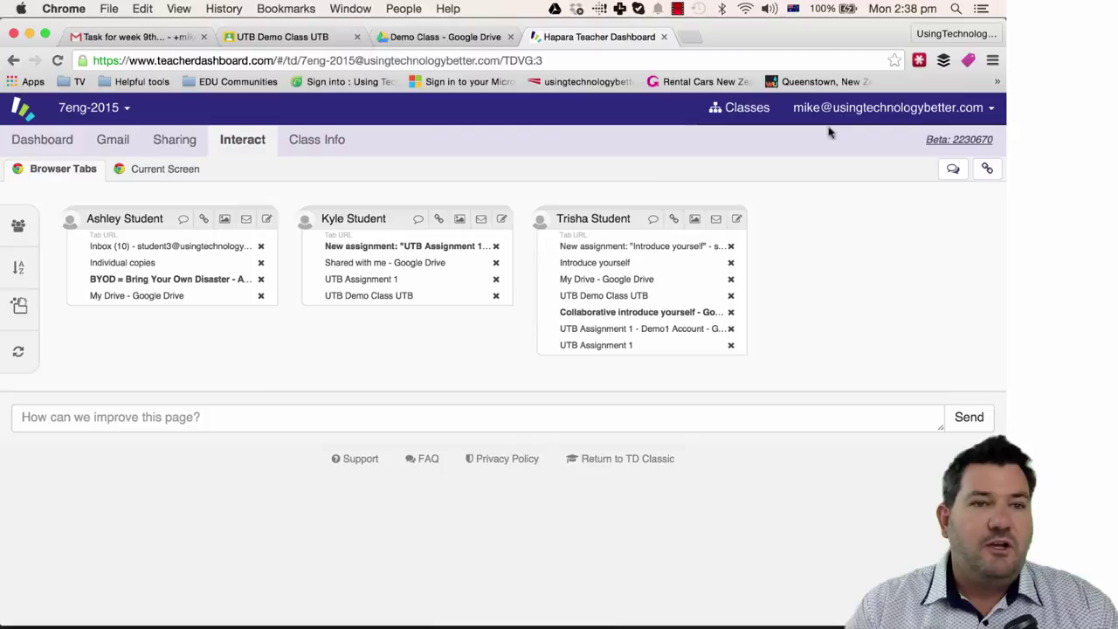
pyautogui.click(20, 311)
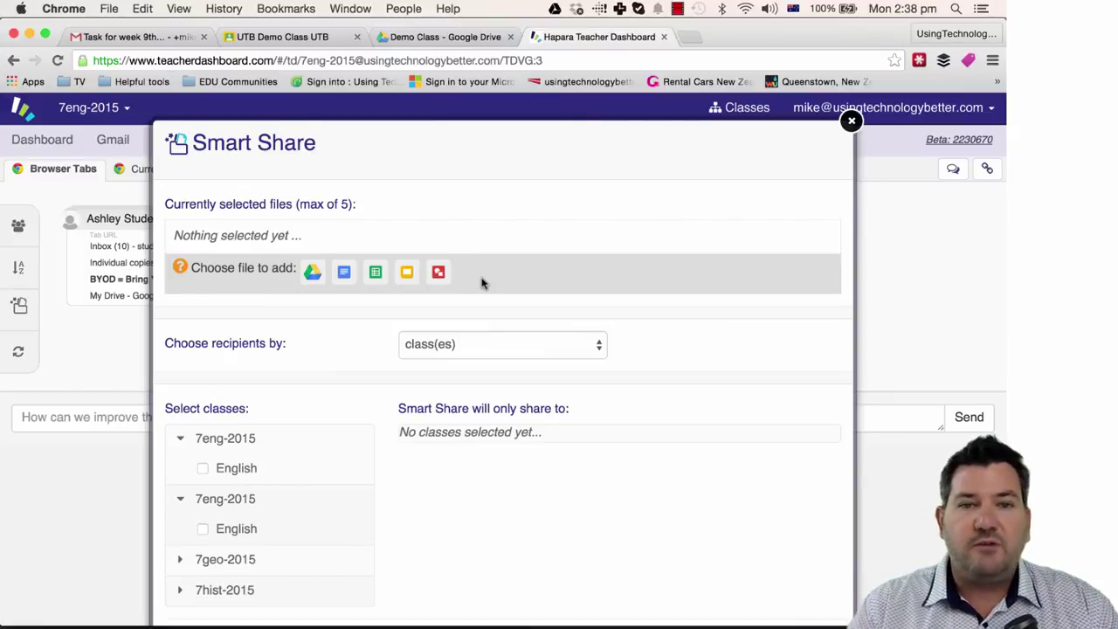
pyautogui.scroll(-3, 481, 282)
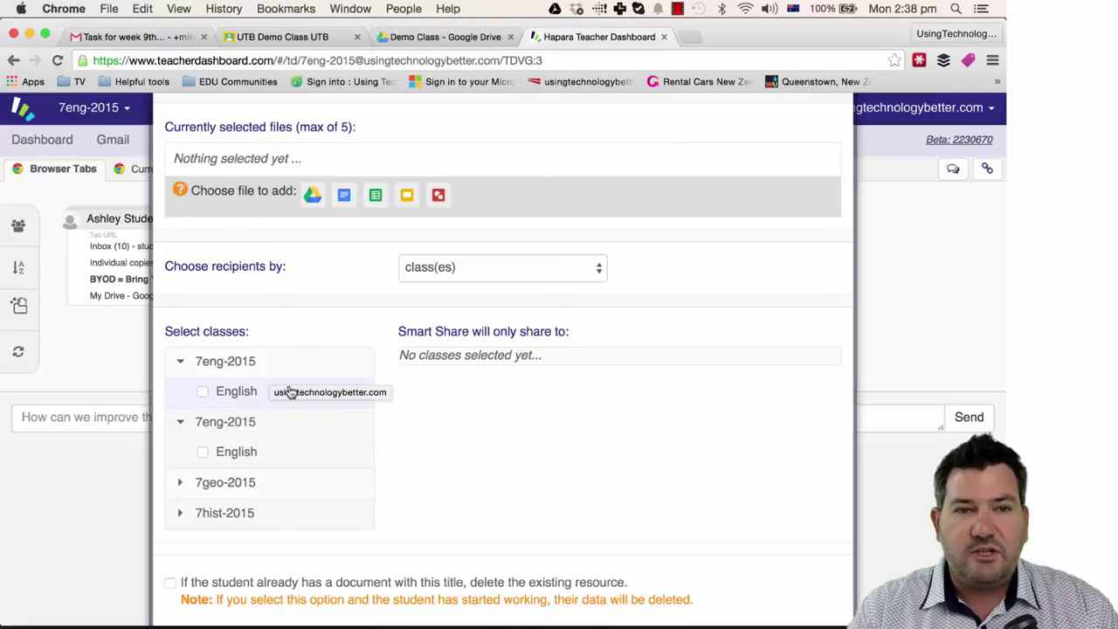
pyautogui.scroll(-3, 321, 441)
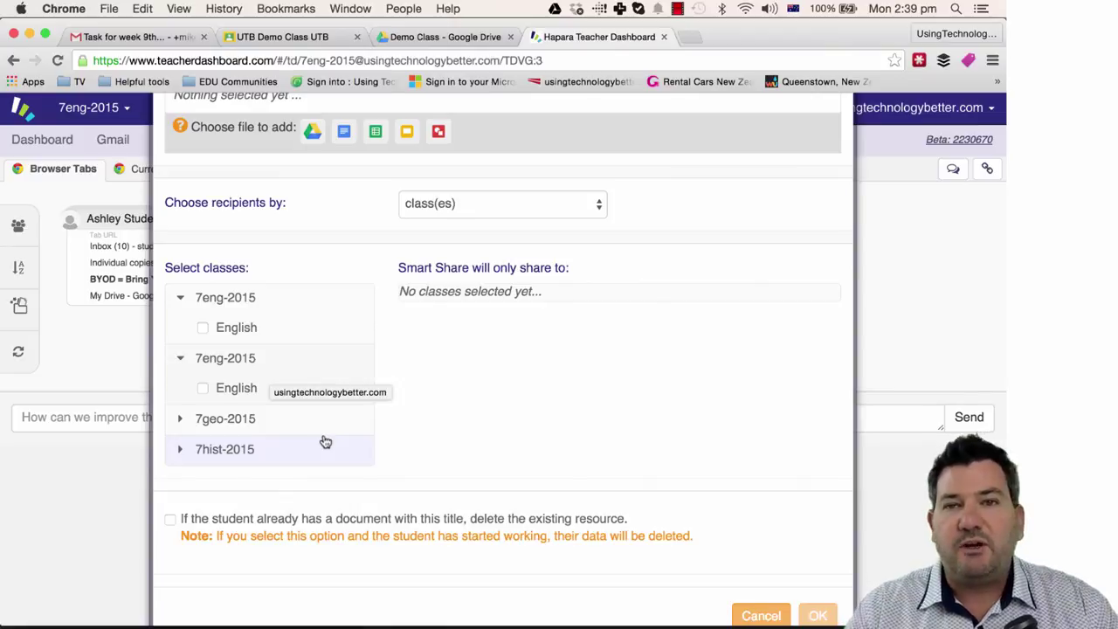
pyautogui.scroll(5, 324, 441)
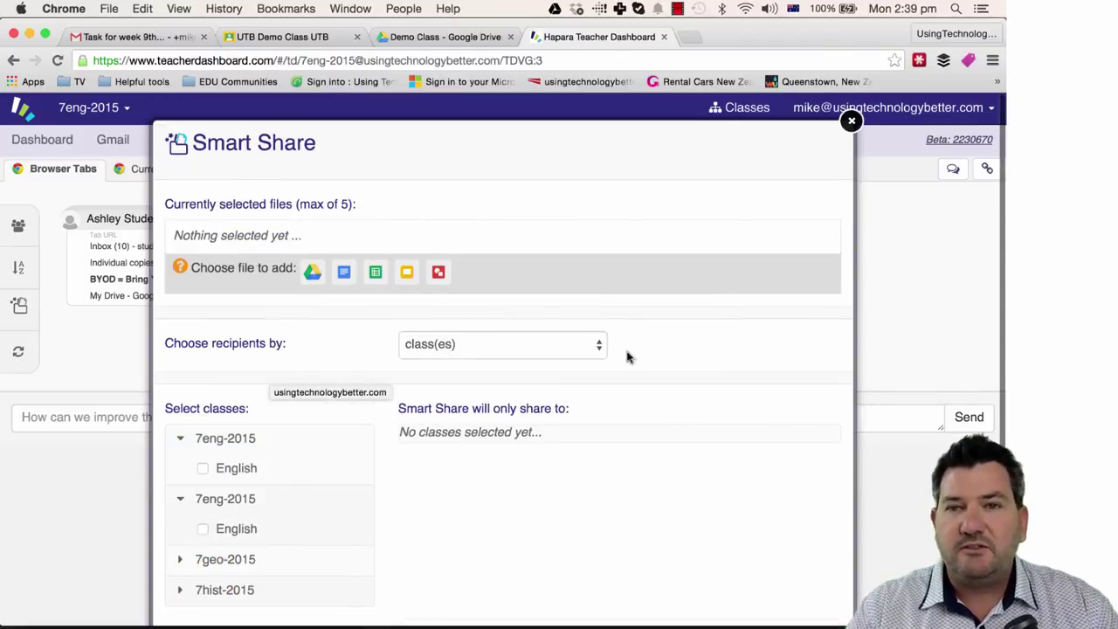
# Step: Close Smart Share and go back to the Google Classroom tab showing the unassigned jghl; draft
pyautogui.click(851, 122)
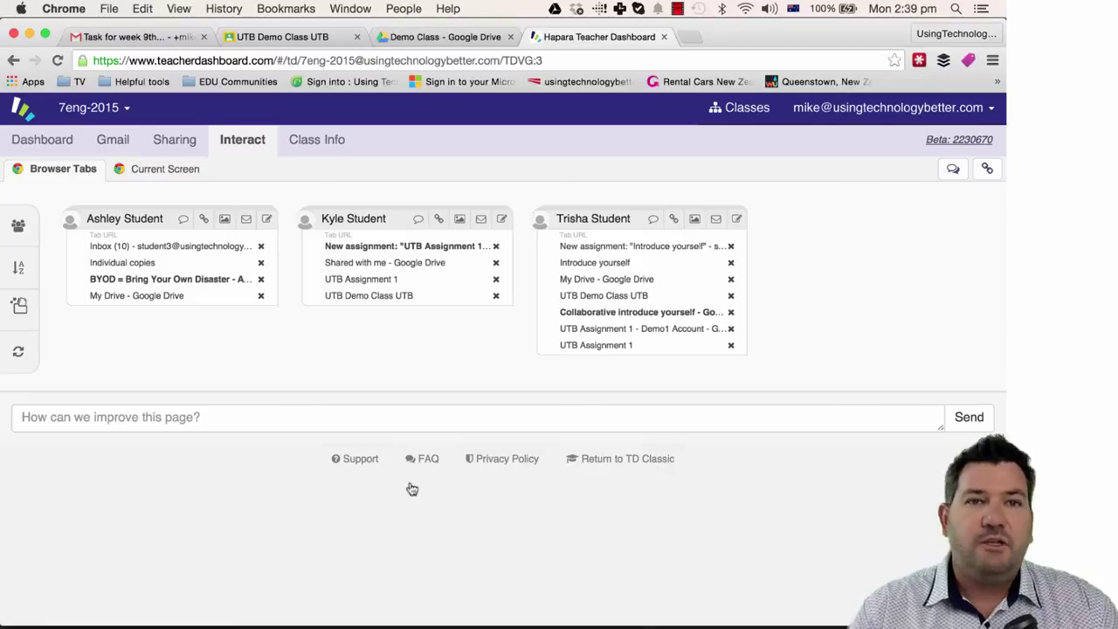
pyautogui.click(284, 37)
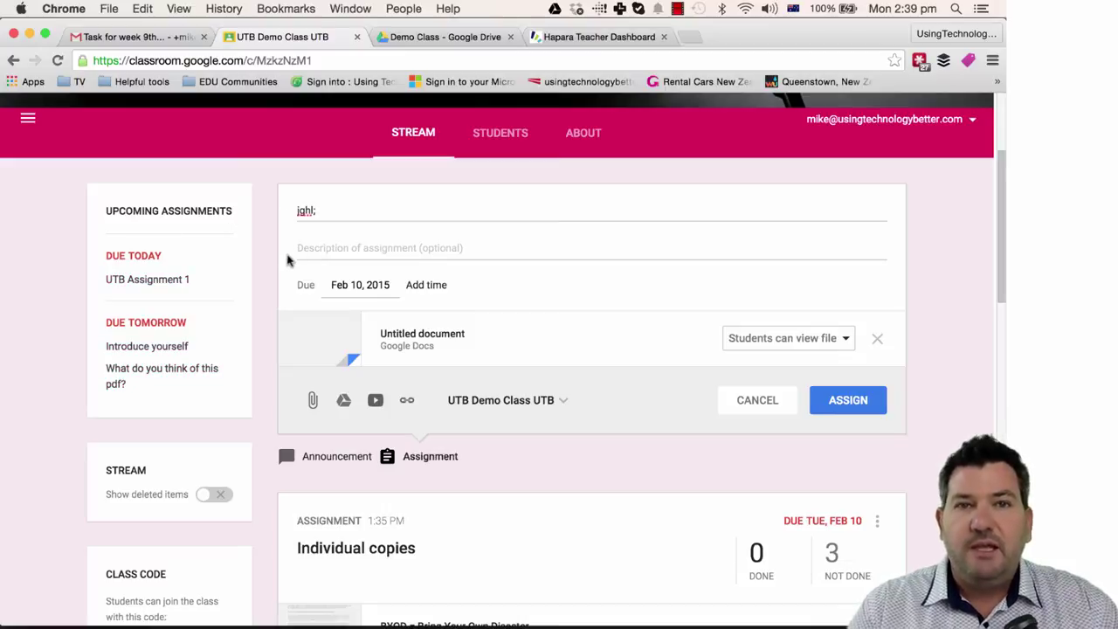
# Step: Glance at the Demo Class Google Drive folder, then return to Hapara's Interact view
pyautogui.click(459, 39)
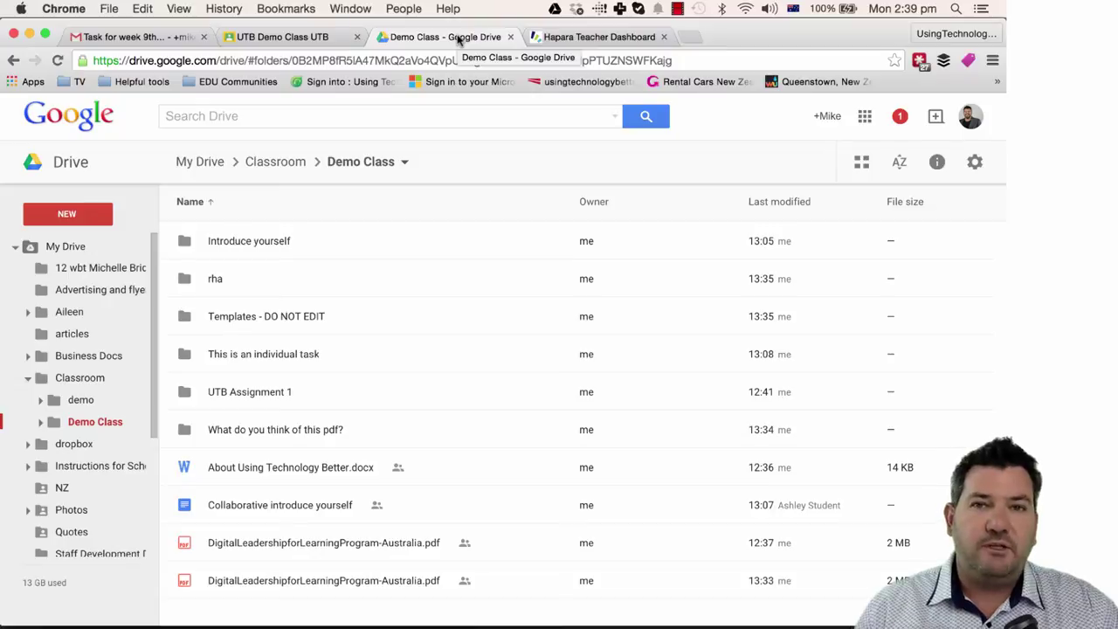
pyautogui.click(589, 39)
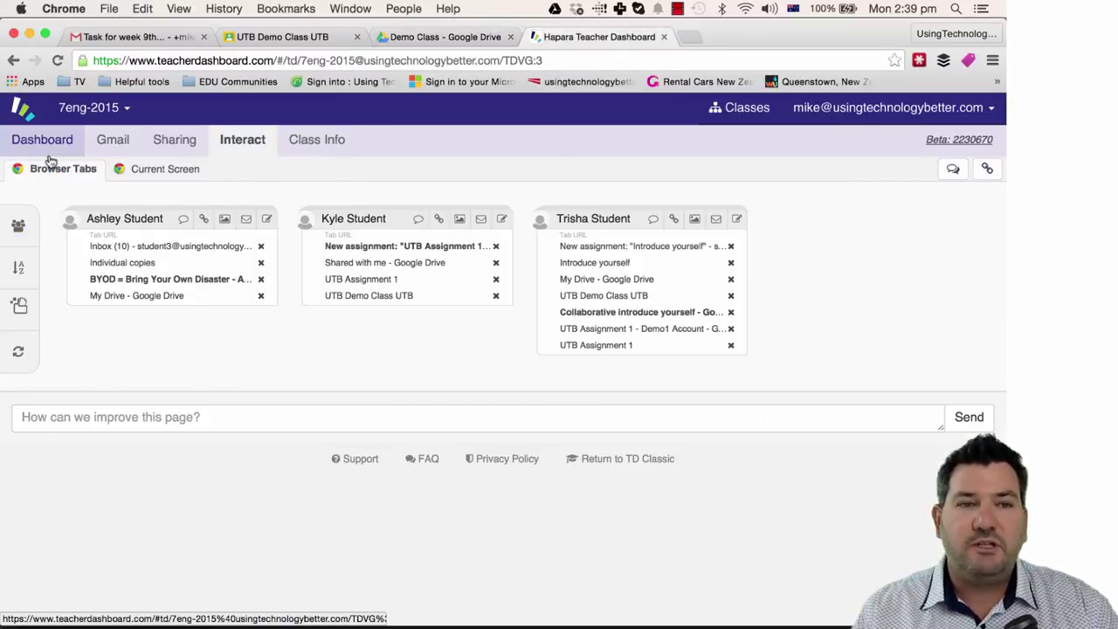
# Step: Go back to the main Dashboard view of students' recent English documents
pyautogui.click(22, 145)
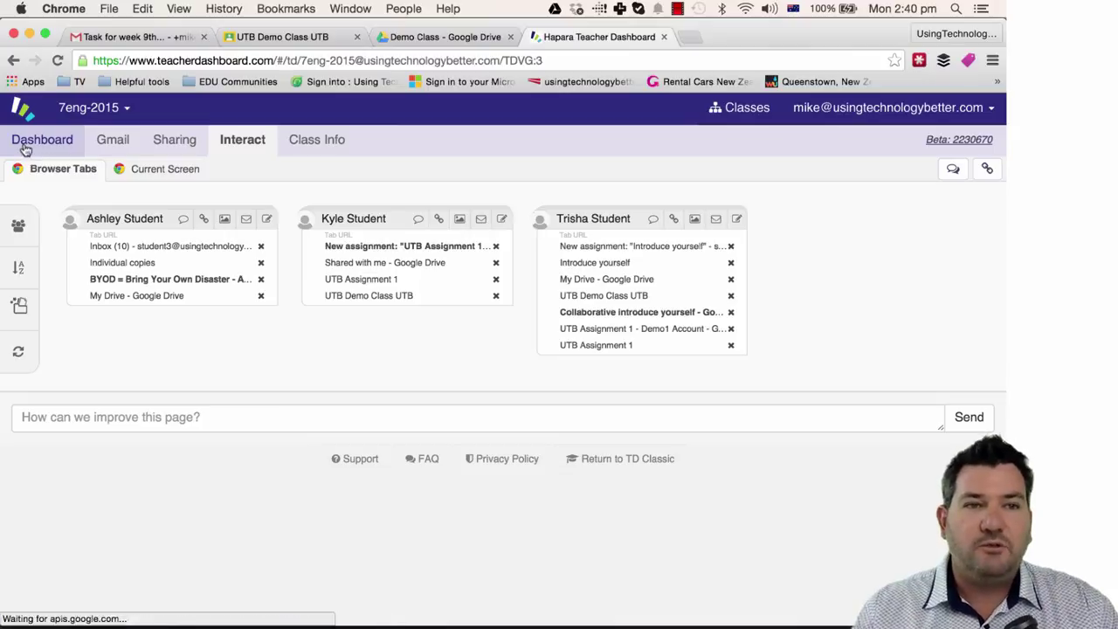